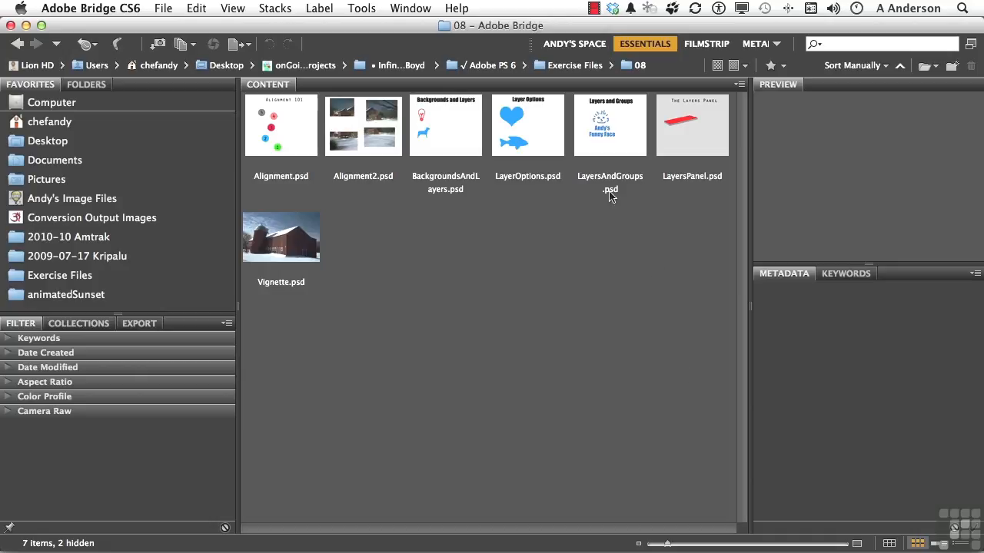
- Open LayersAndGroups.psd in Photoshop and toggle the mouth layer's visibility off and back on
double_click(613, 137)
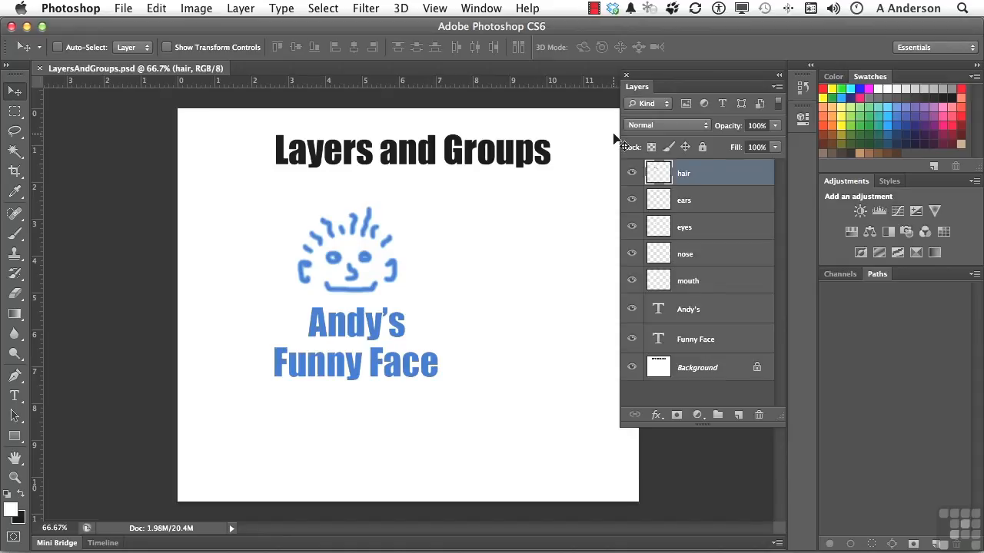
left_click(632, 281)
left_click(632, 281)
- Merge the hair, ears, eyes, nose and mouth layers into one layer, and undo the merge
left_click(699, 288, "shift")
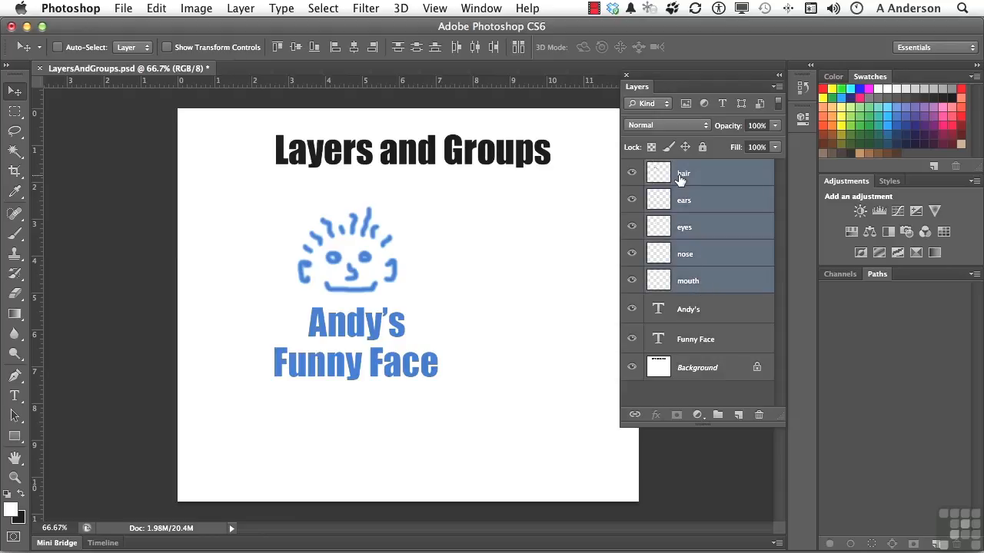
left_click(778, 87)
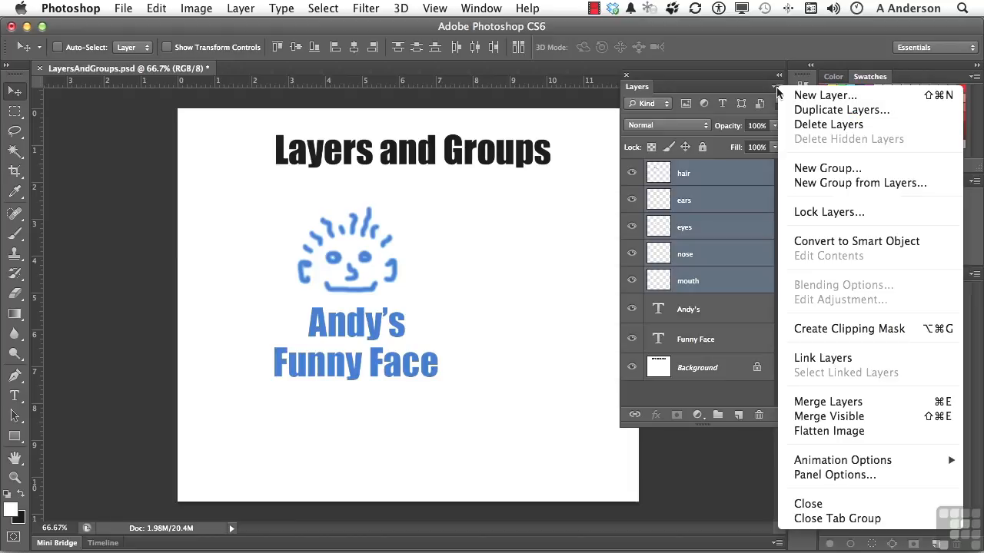
left_click(855, 403)
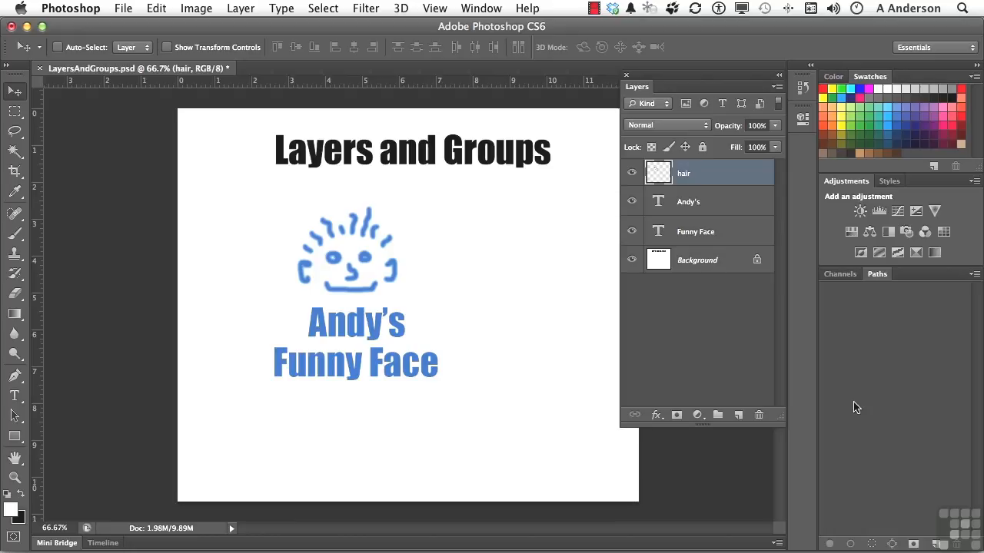
key("super+z")
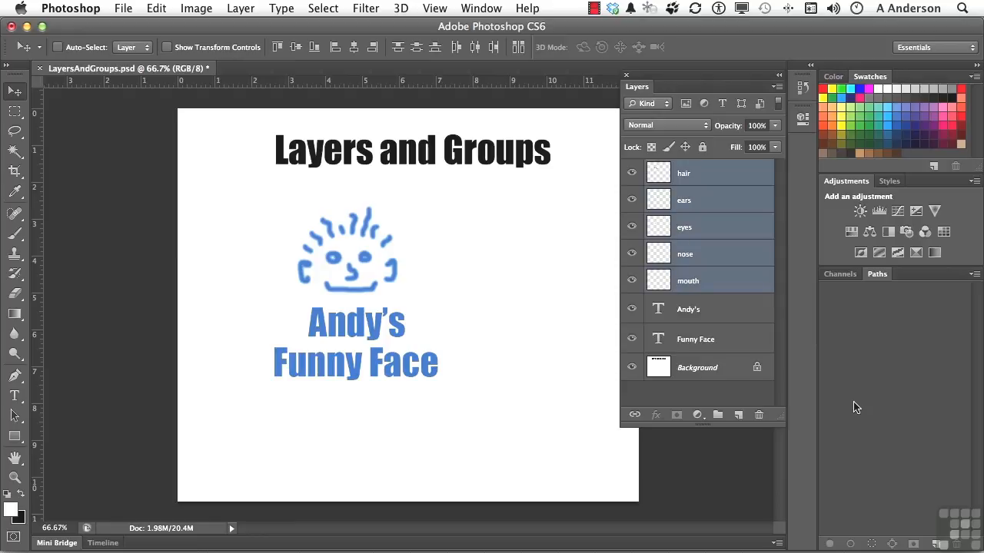
- Merge the hair layer down repeatedly until all the face parts are combined into the mouth layer
left_click(685, 203)
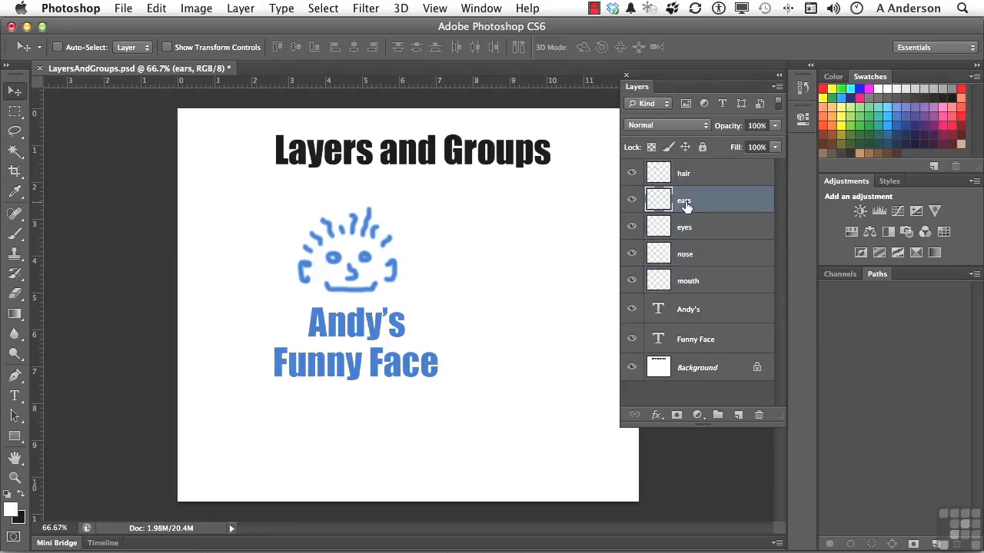
left_click(685, 176)
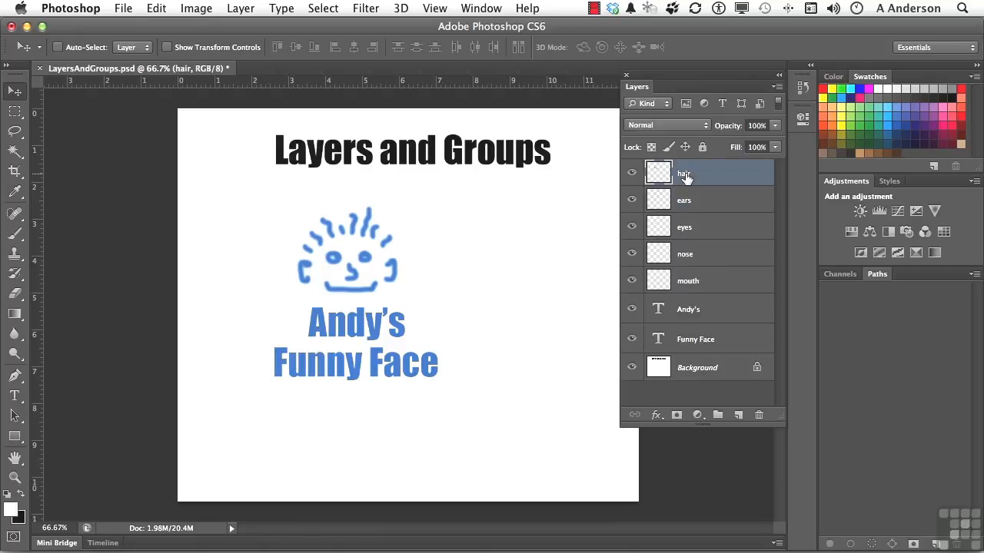
left_click(778, 87)
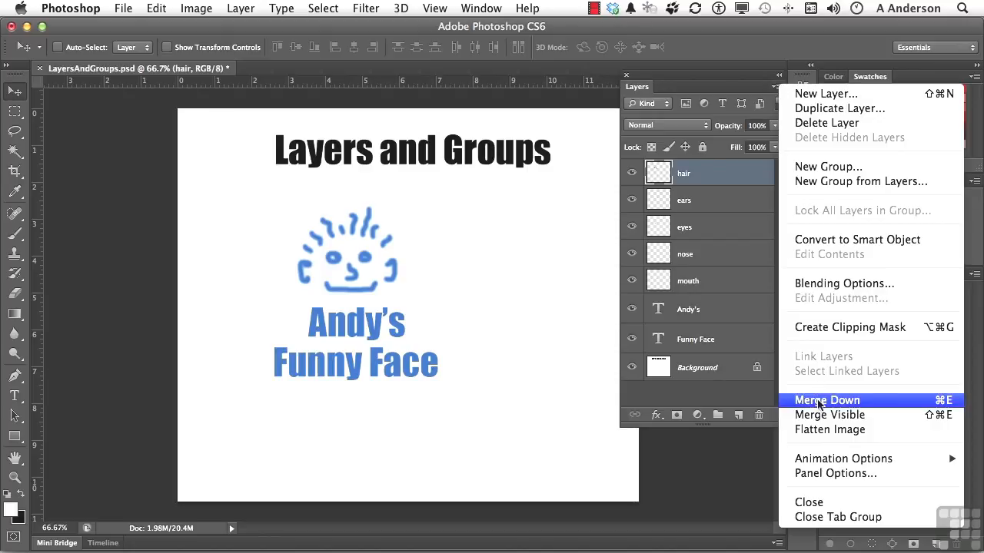
left_click(735, 310)
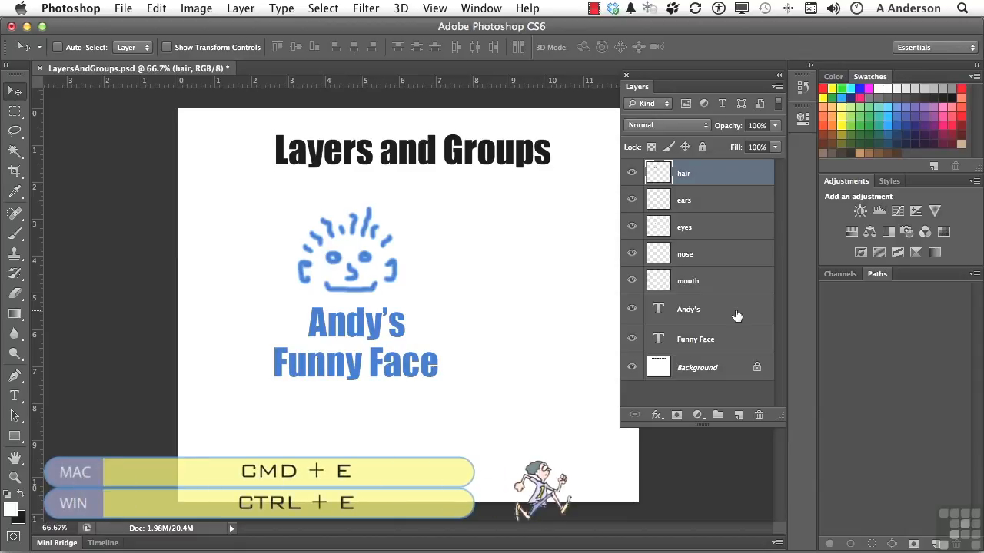
key("super+e")
key("super+e")
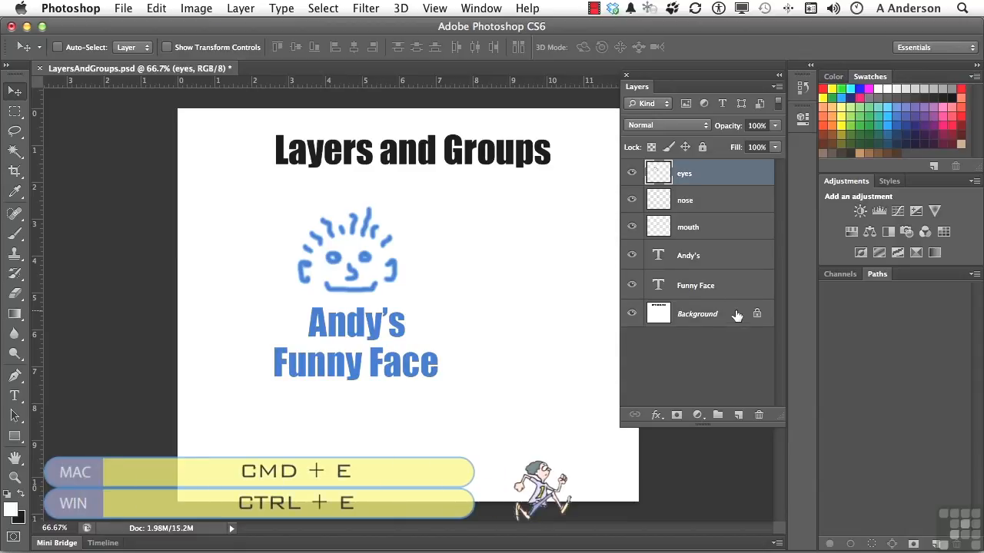
key("super+e")
key("super+e")
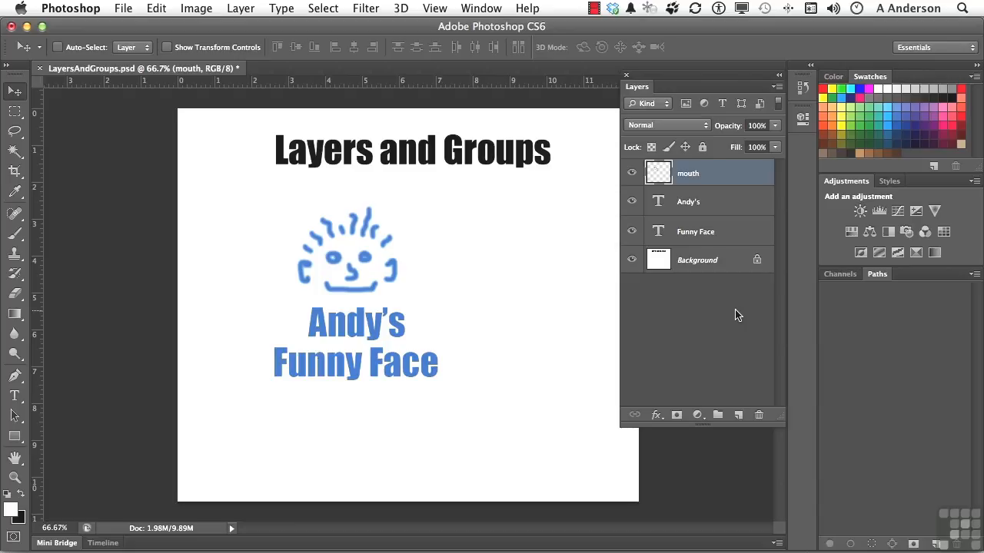
- Revert the document to its LayersAndGroups.psd opening snapshot in the history
left_click(803, 89)
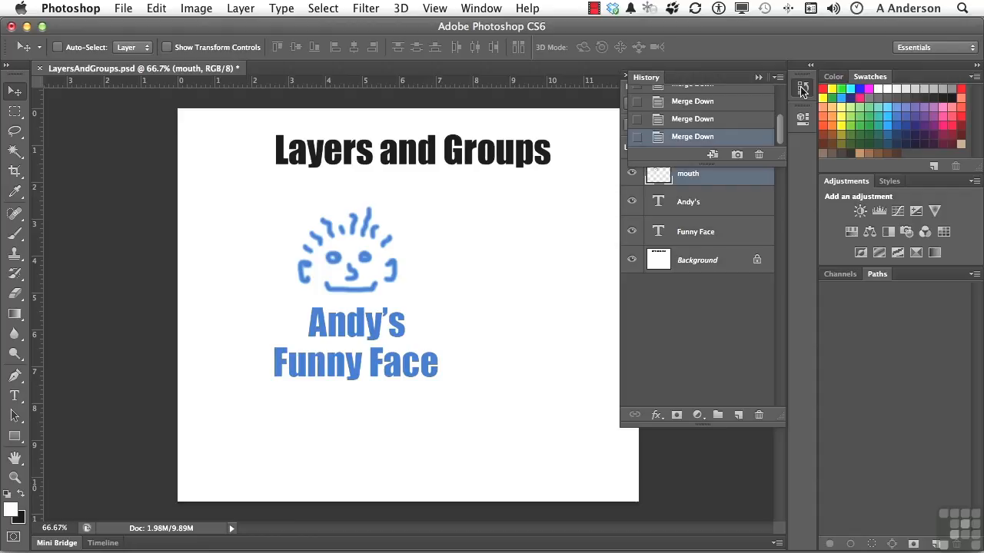
scroll(715, 106, "up", 5)
left_click(711, 101)
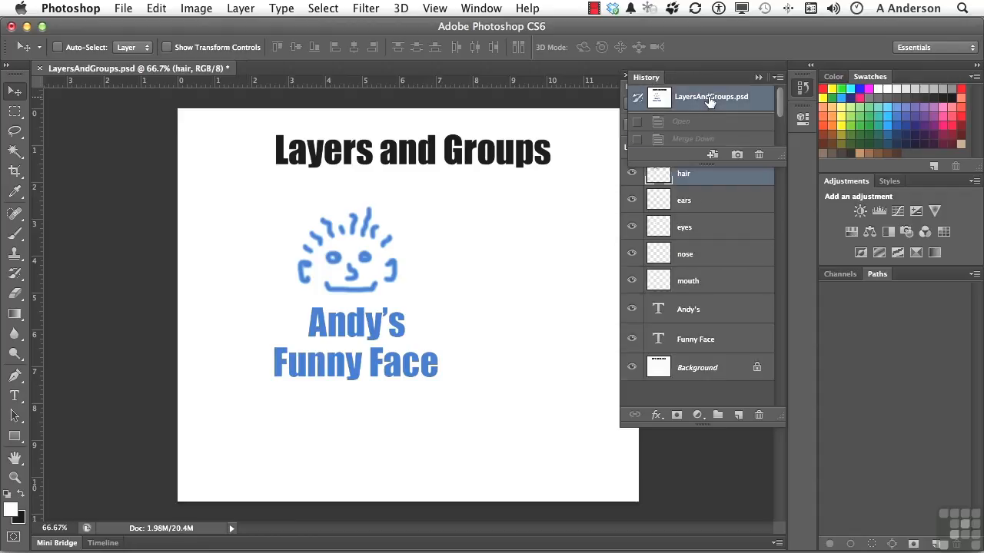
left_click(758, 78)
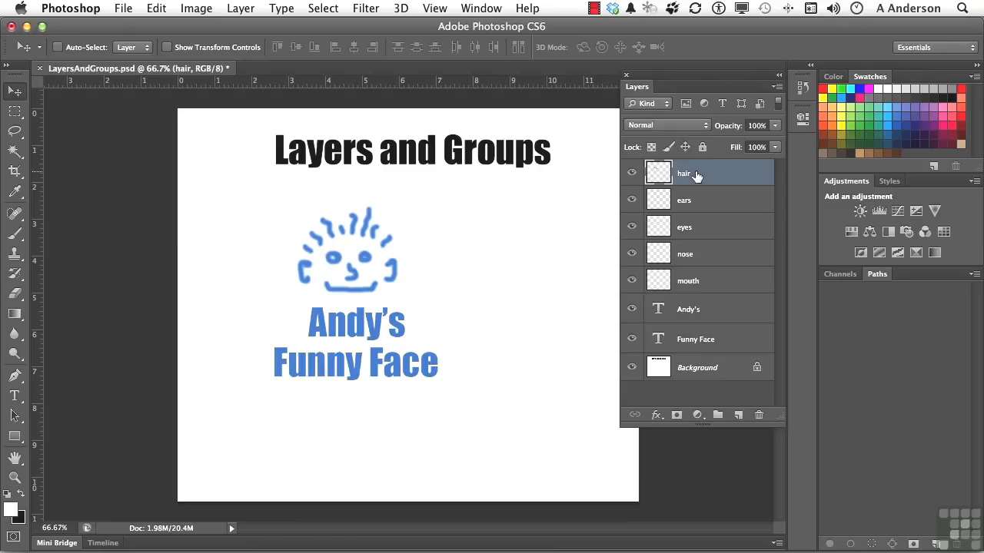
- Hide the two text layers and the Background layer, leaving only the face layers visible
left_click(632, 310)
left_click(633, 339)
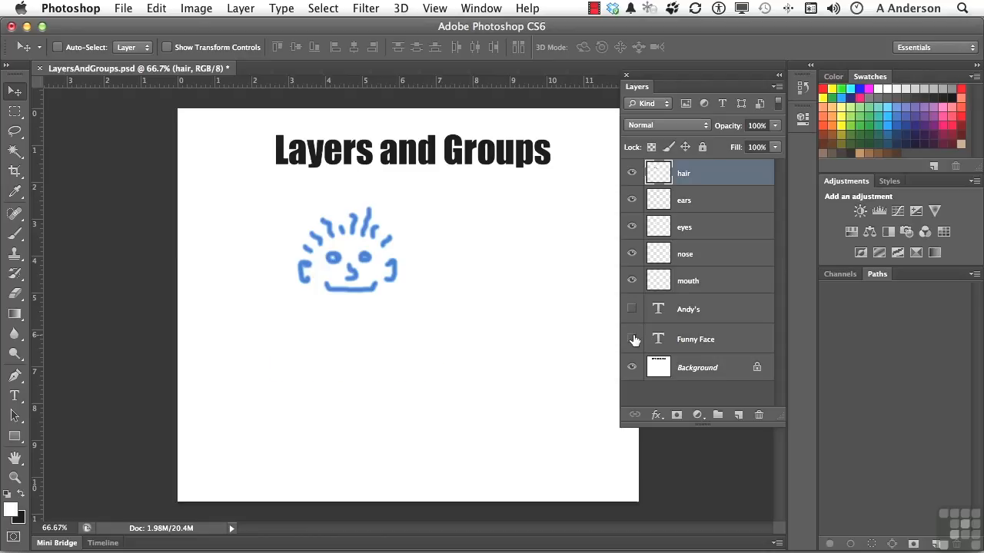
left_click(632, 367)
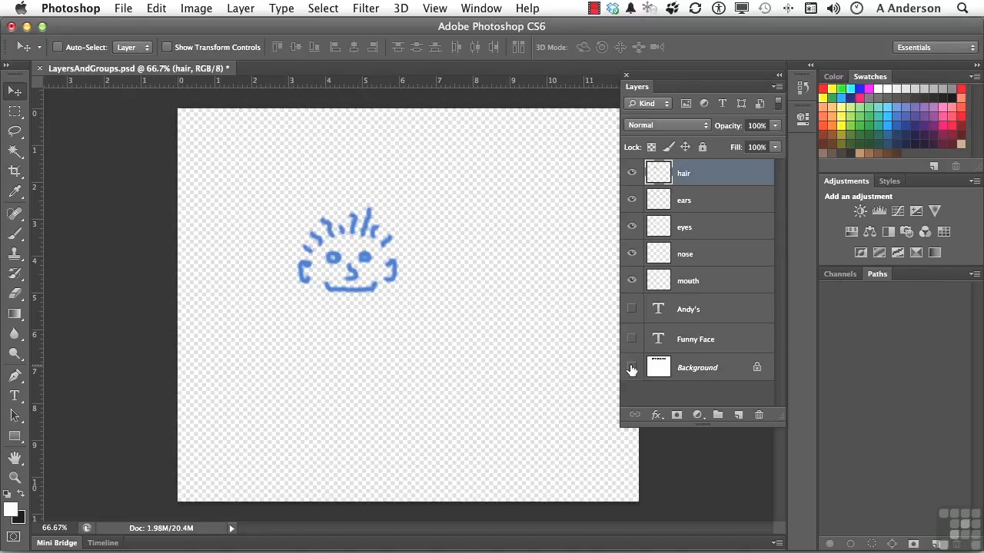
- Merge all visible face layers with Merge Visible, and undo that merge
left_click(776, 89)
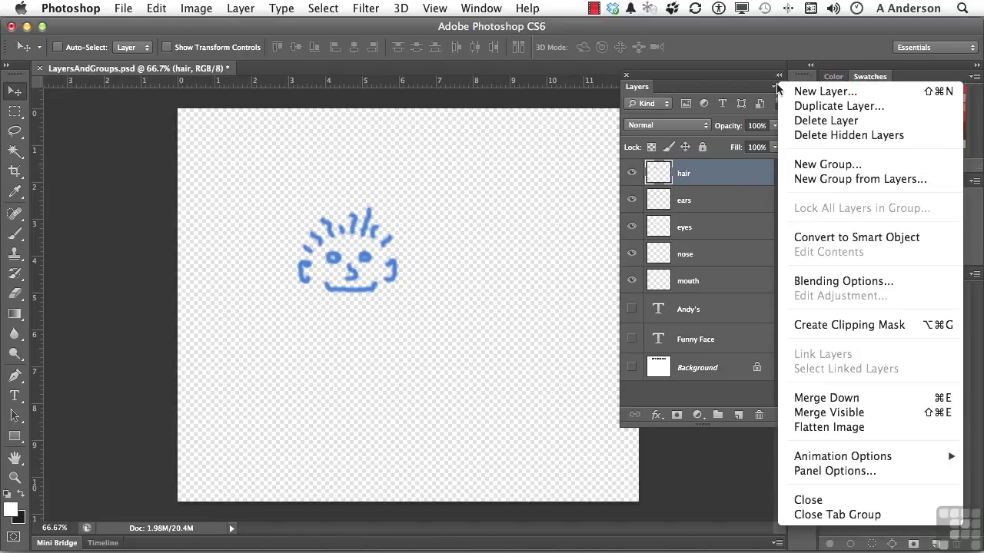
left_click(889, 415)
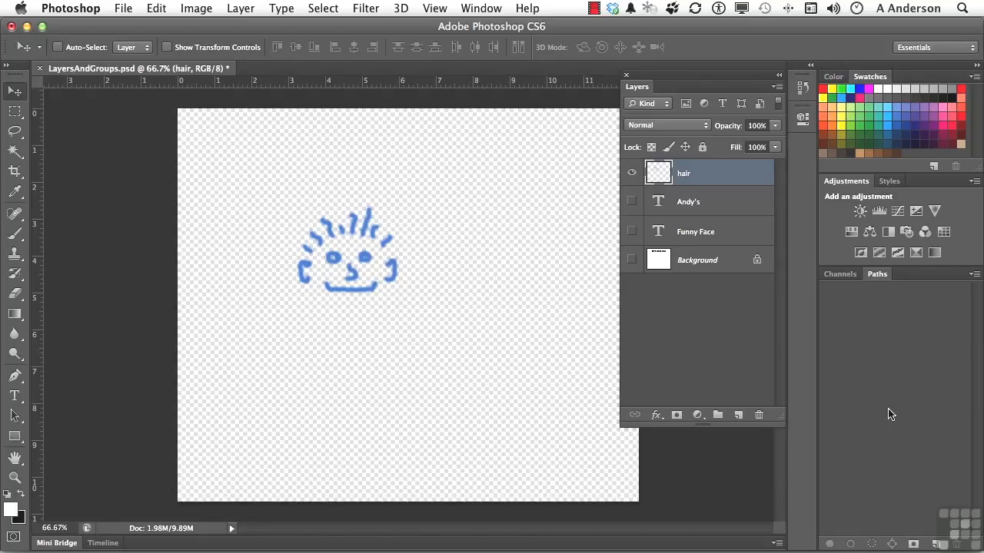
key("ctrl+z")
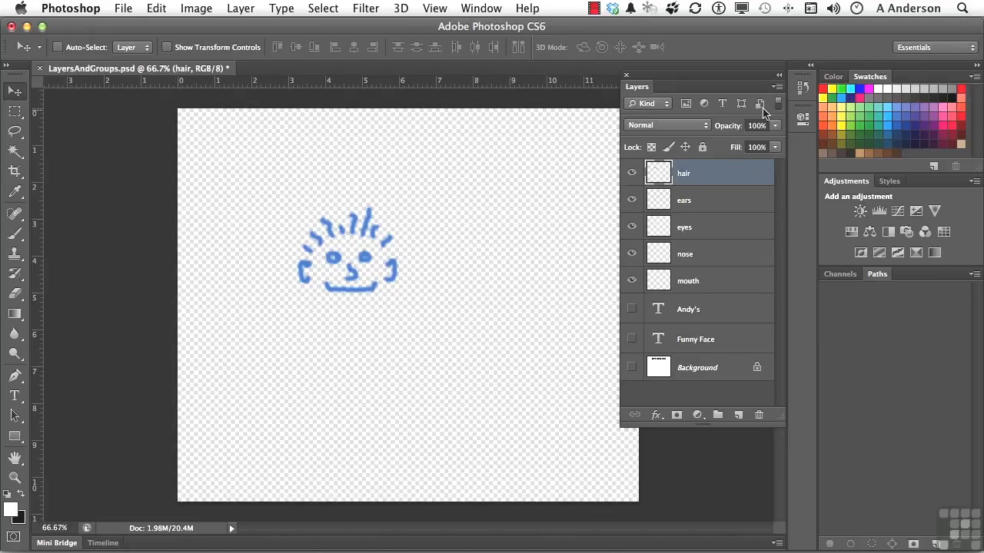
- Merge the visible layers into a new layer while keeping the originals, and hide the original face layers to check the merged copy
left_click(777, 87)
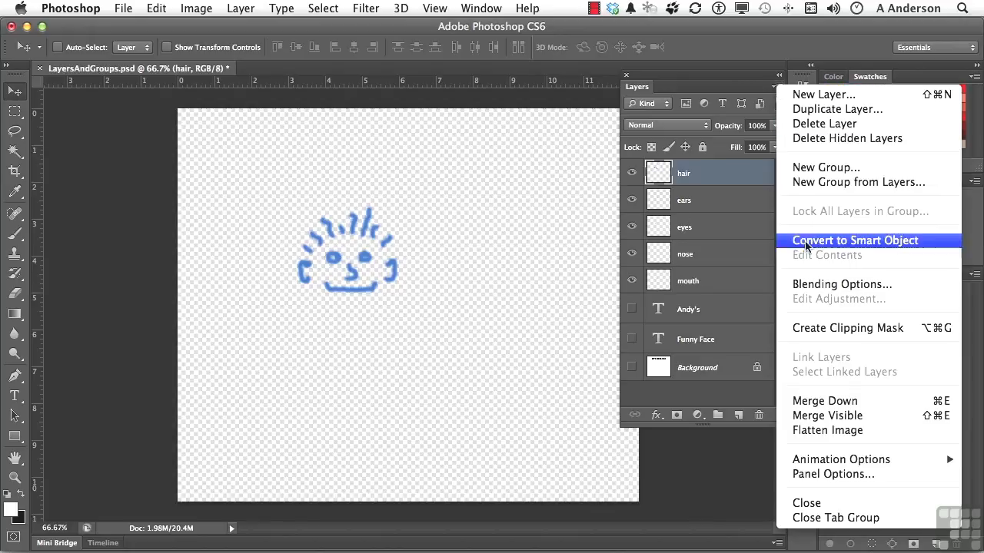
left_click(832, 417, "alt")
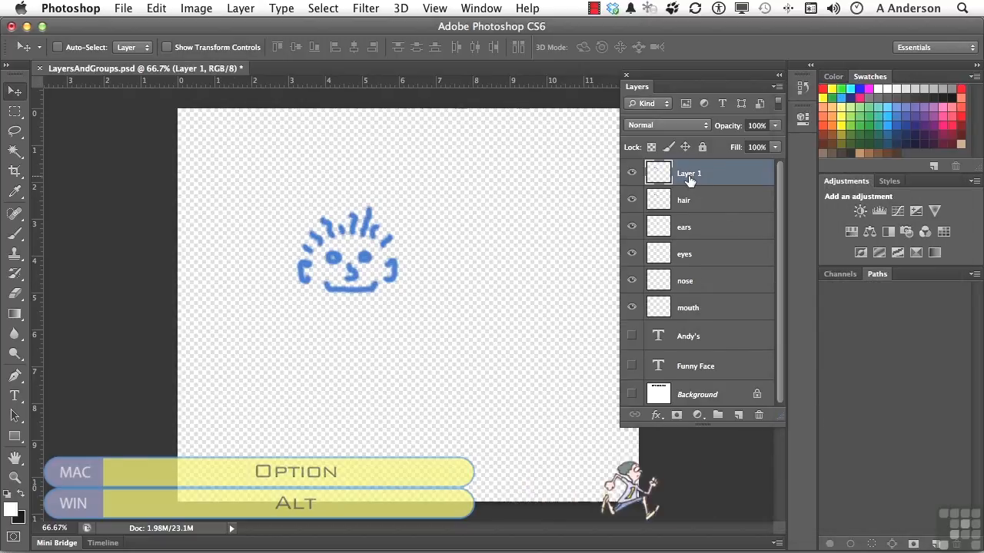
left_click(631, 199)
left_click_drag(632, 224, 633, 318)
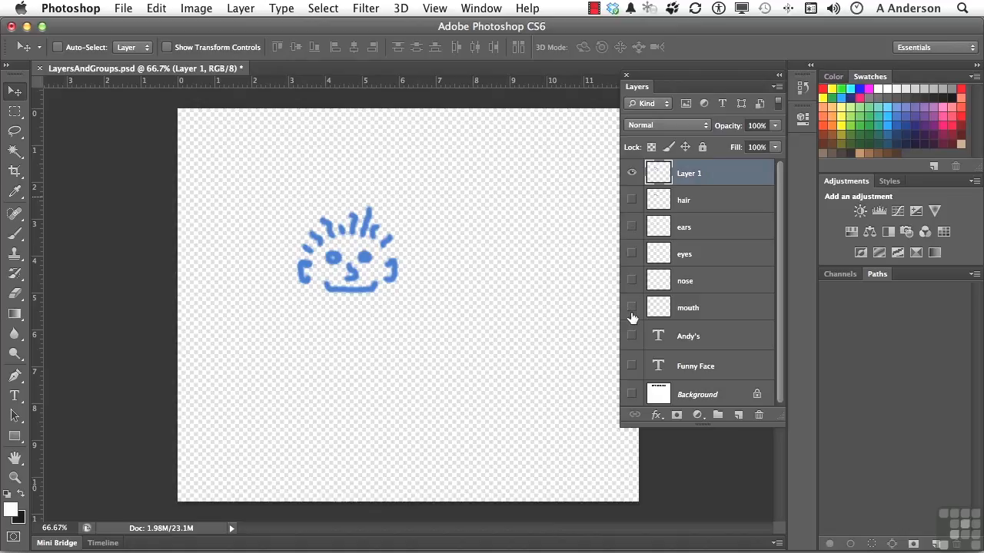
left_click(630, 176)
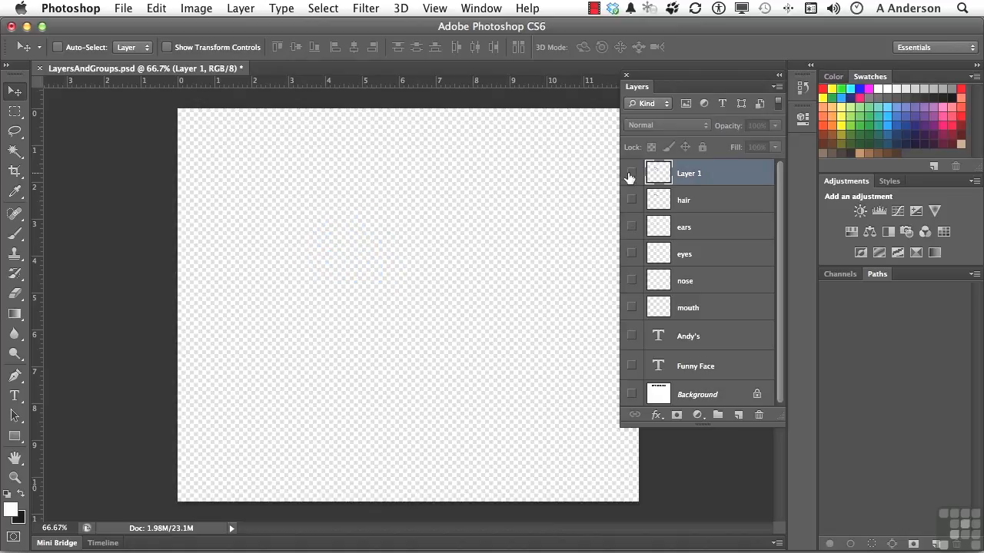
left_click(630, 175)
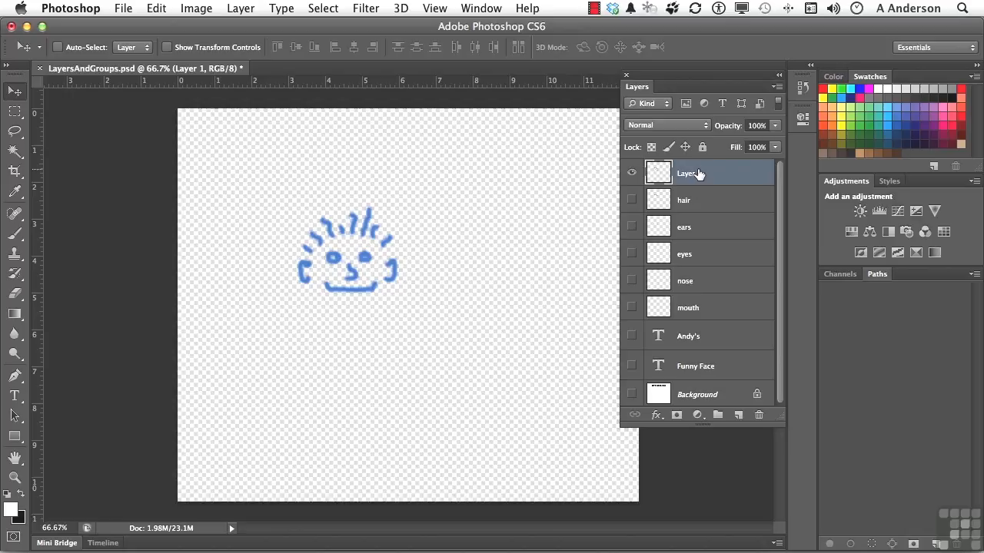
- Delete the merged copy layer and show all layers from hair through Background
key("Delete")
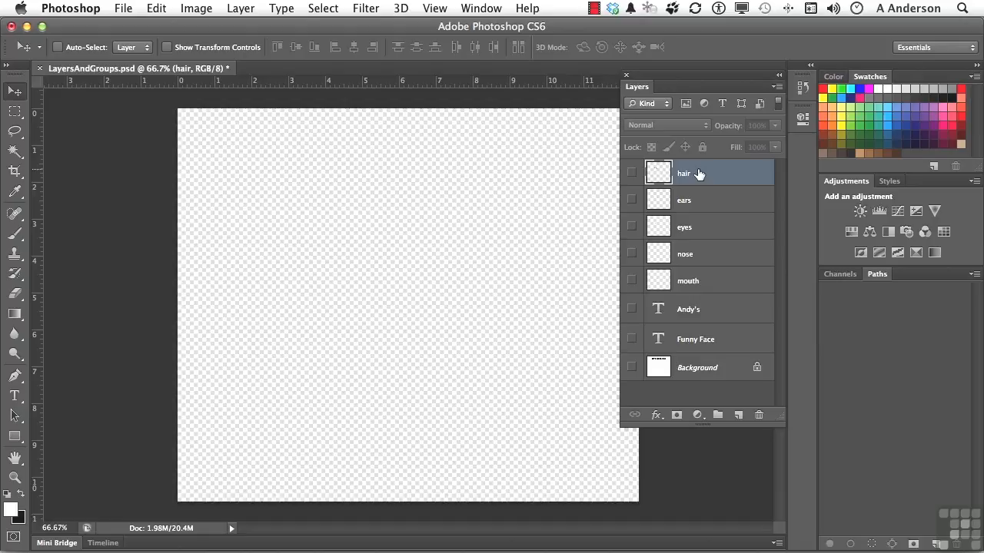
left_click_drag(632, 173, 630, 384)
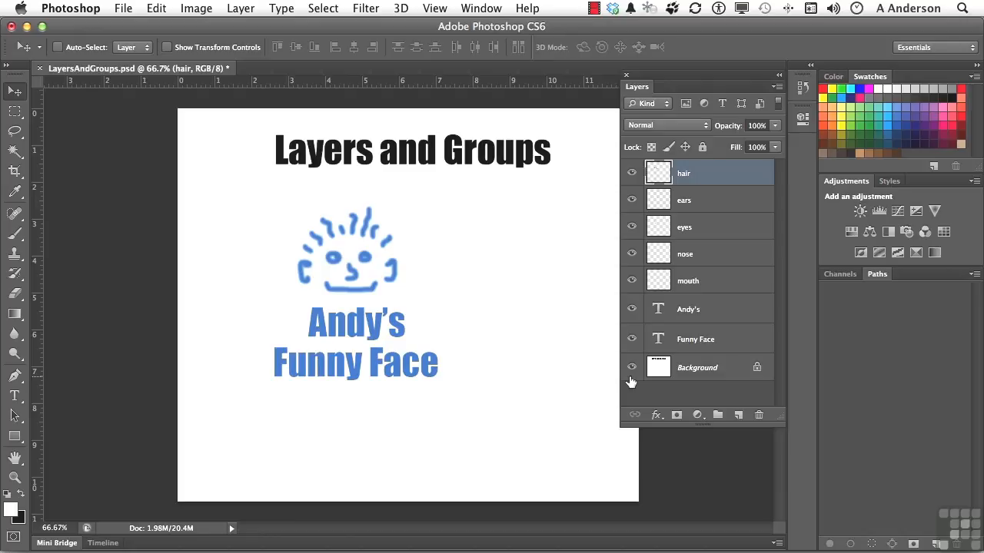
- Merge the two blue text layers below the face into a single pixel layer
left_click(693, 310)
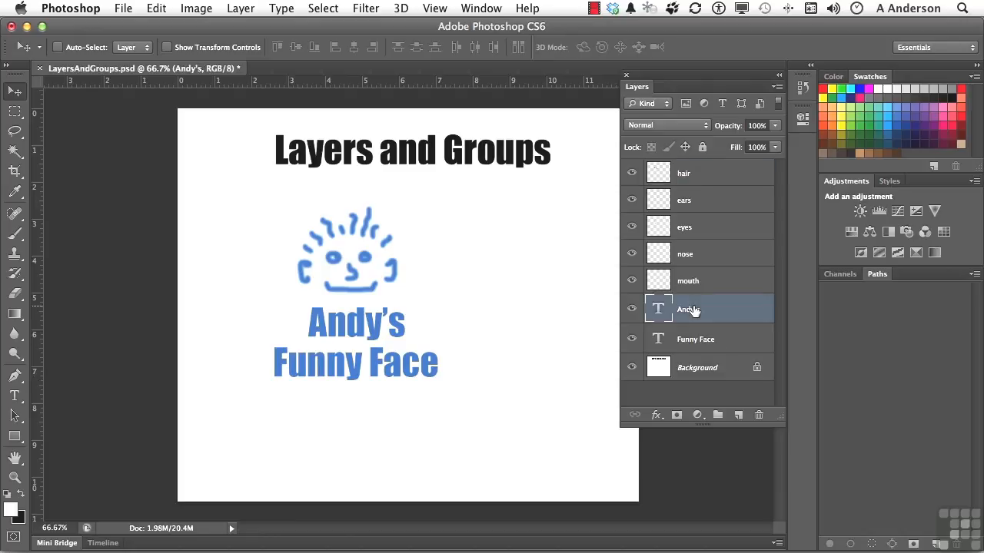
left_click(694, 342)
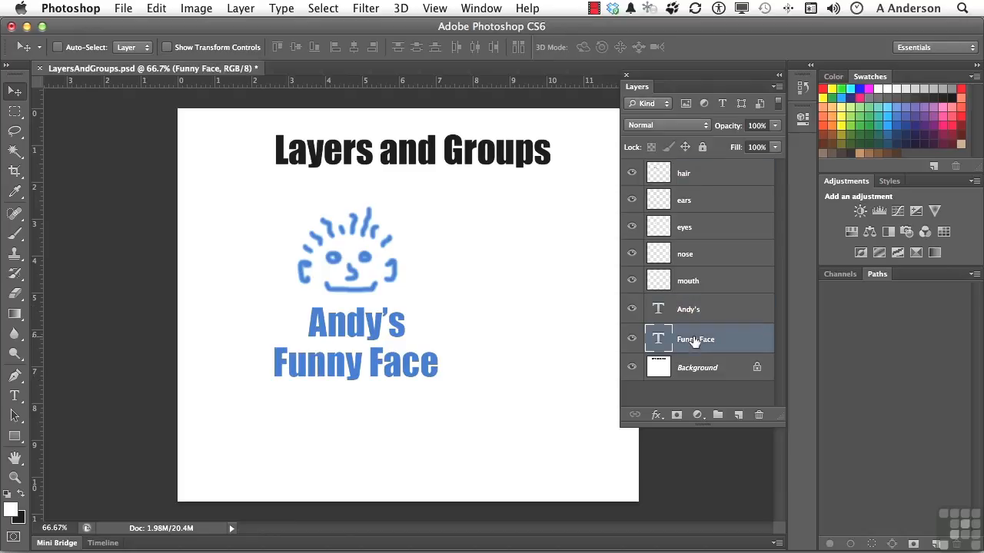
left_click(687, 312)
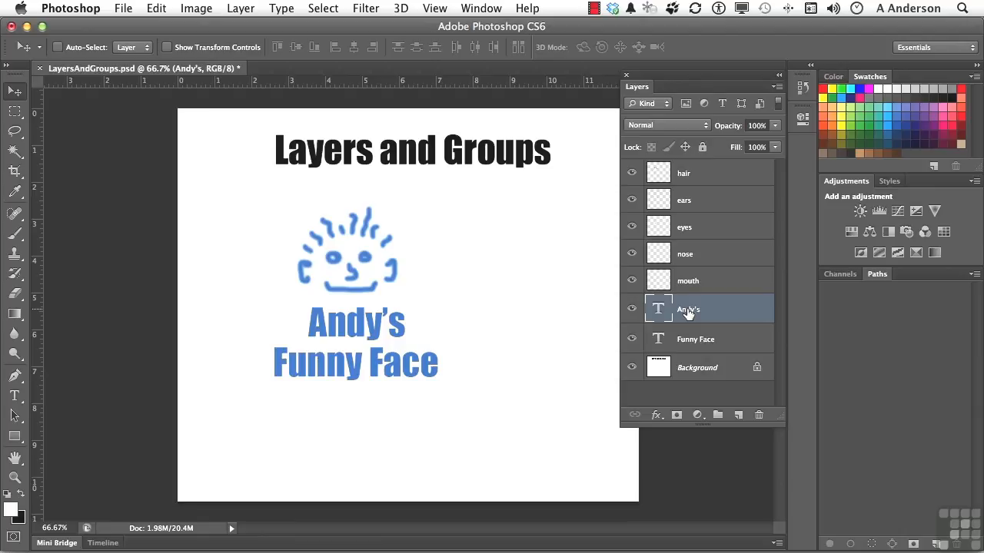
left_click(691, 341, "shift")
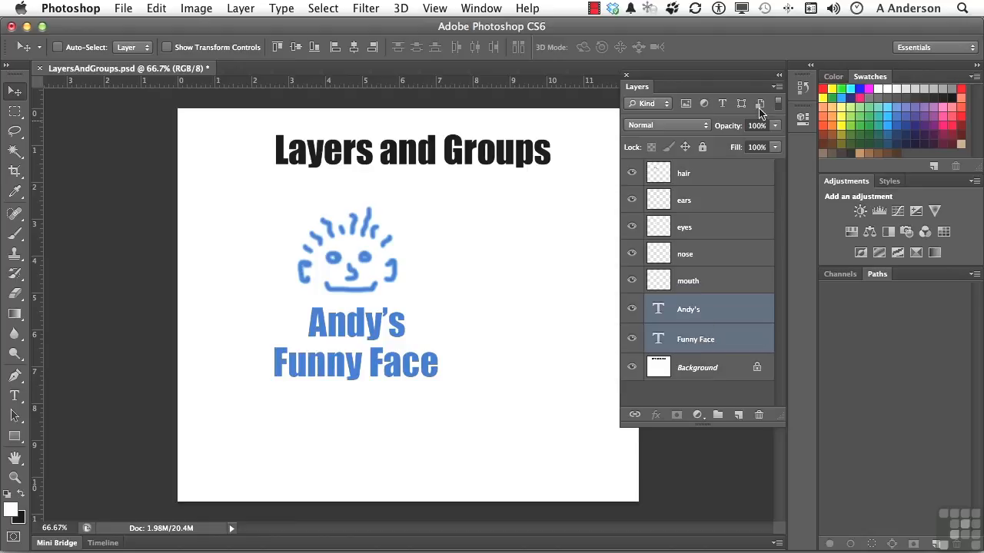
left_click(776, 89)
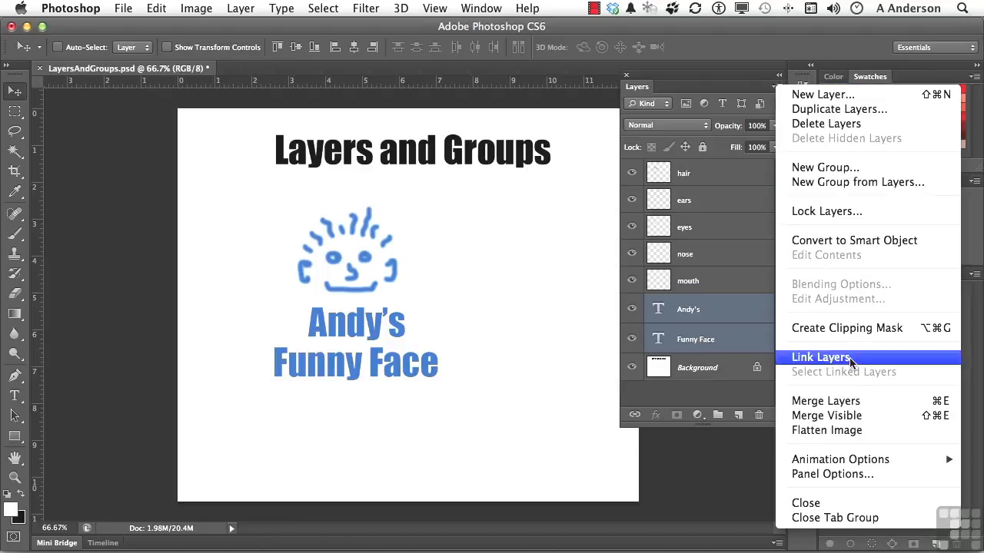
left_click(851, 403)
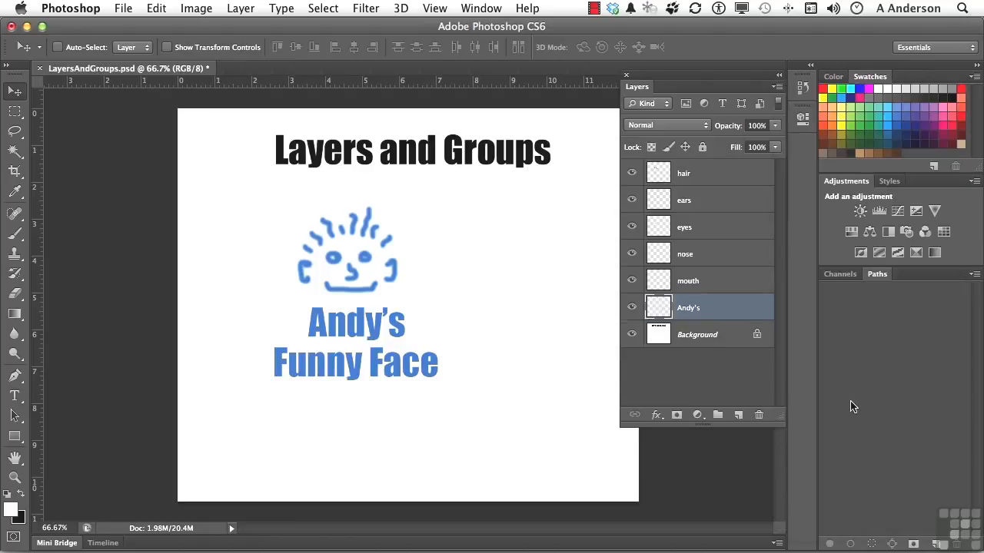